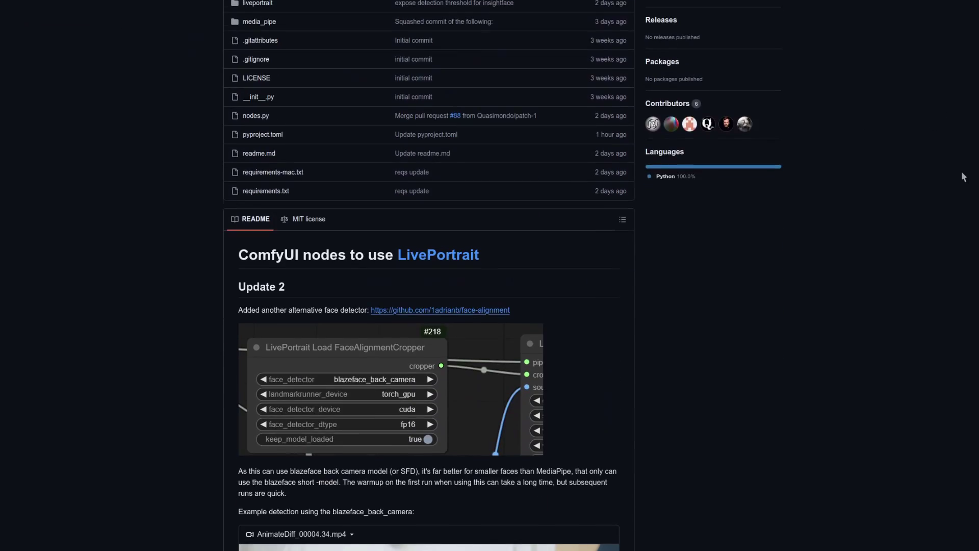
scroll(963, 175, "down", 3)
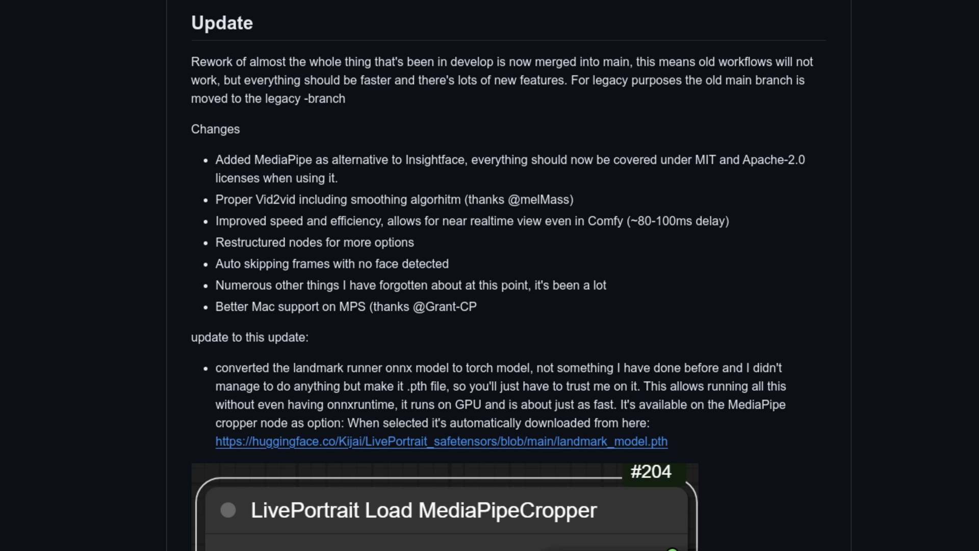
- Read the README's Update and Update 2 notes, scrolling down to the Examples section
scroll(509, 275, "up", 10)
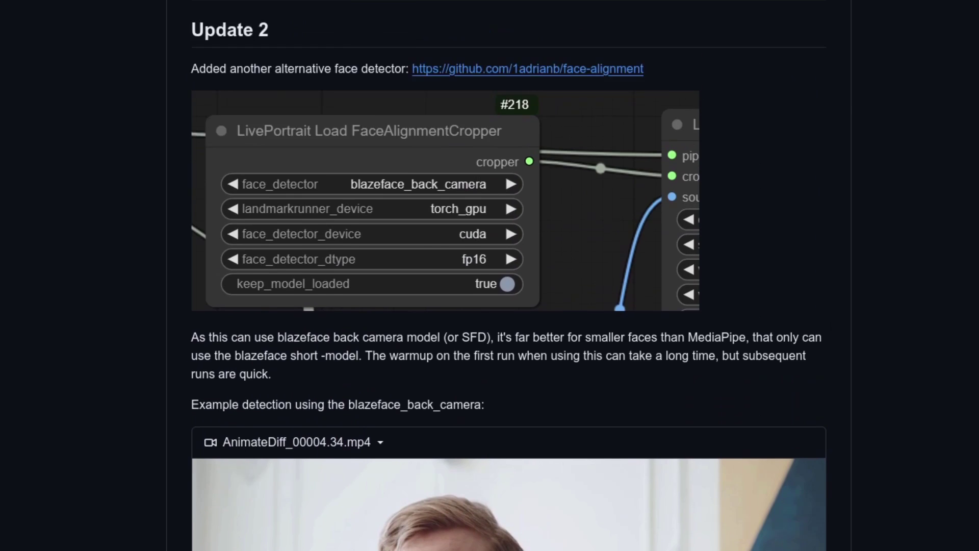
scroll(396, 253, "up", 3)
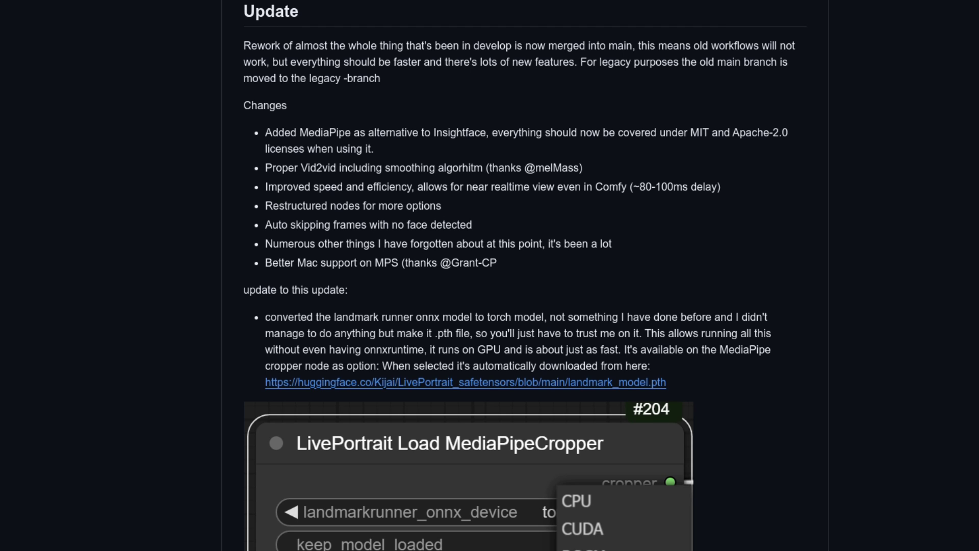
scroll(515, 275, "down", 8)
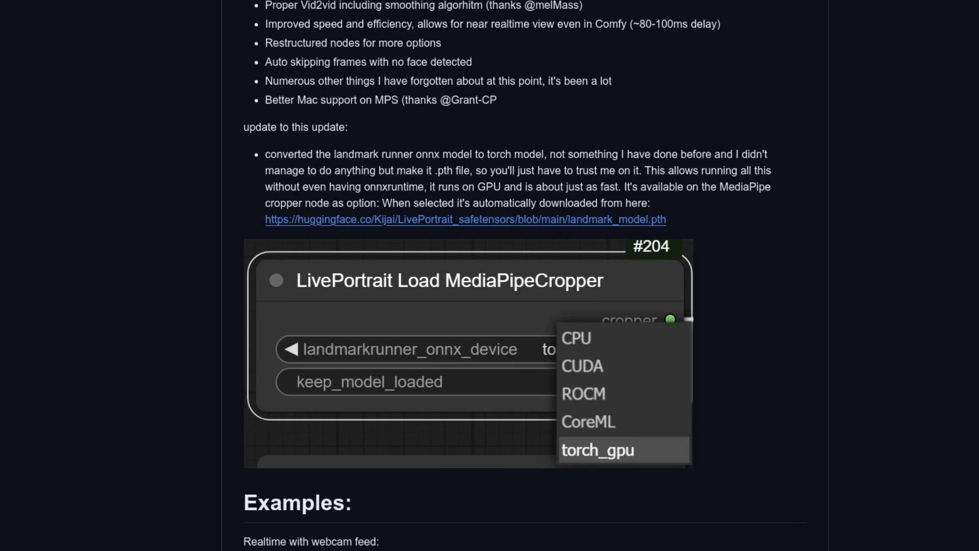
scroll(526, 275, "down", 3)
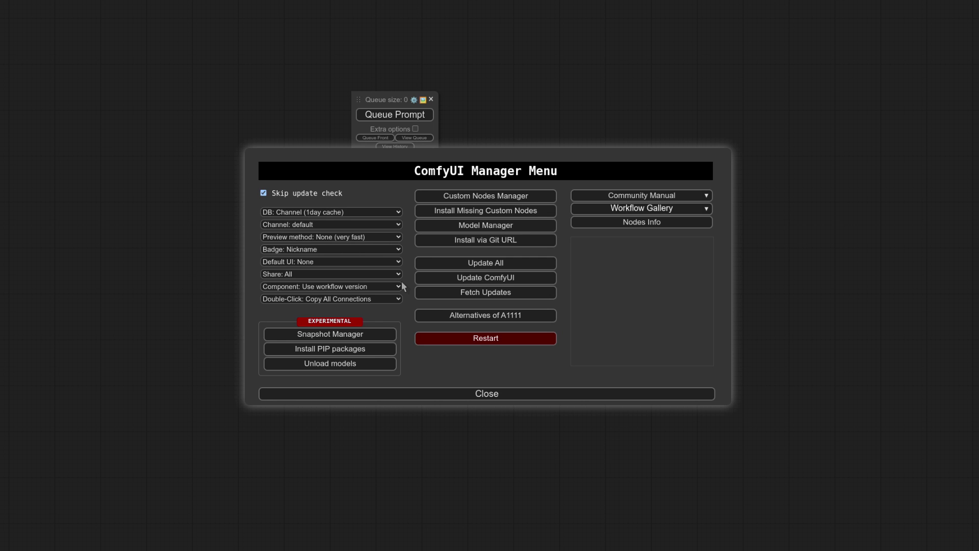
- Open the Custom Nodes Manager and filter the node pack list for LivePortrait
left_click(500, 202)
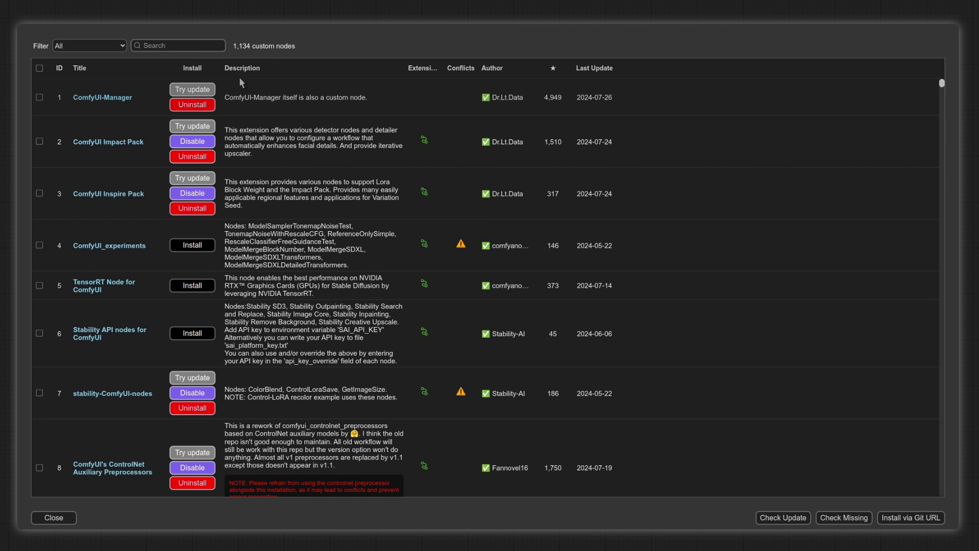
left_click(215, 47)
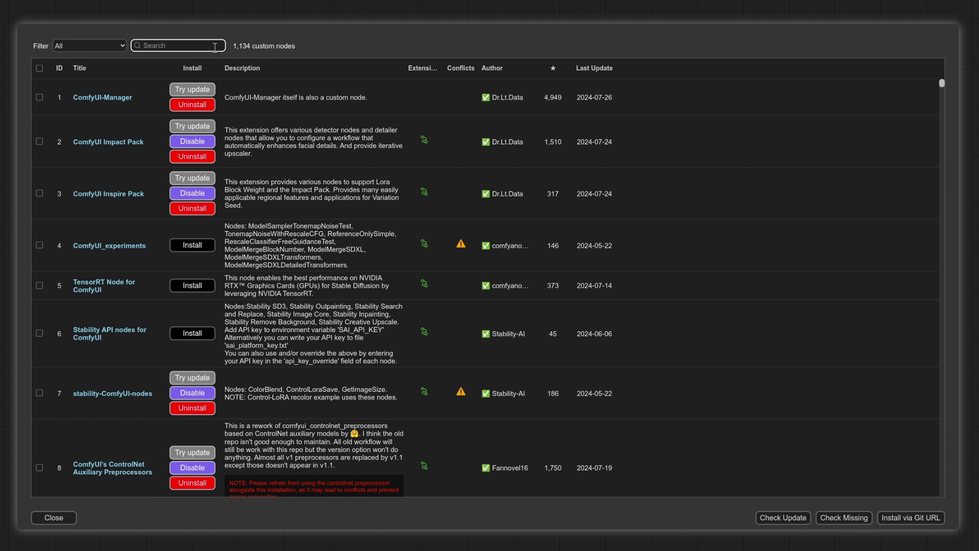
type("LivePortrait")
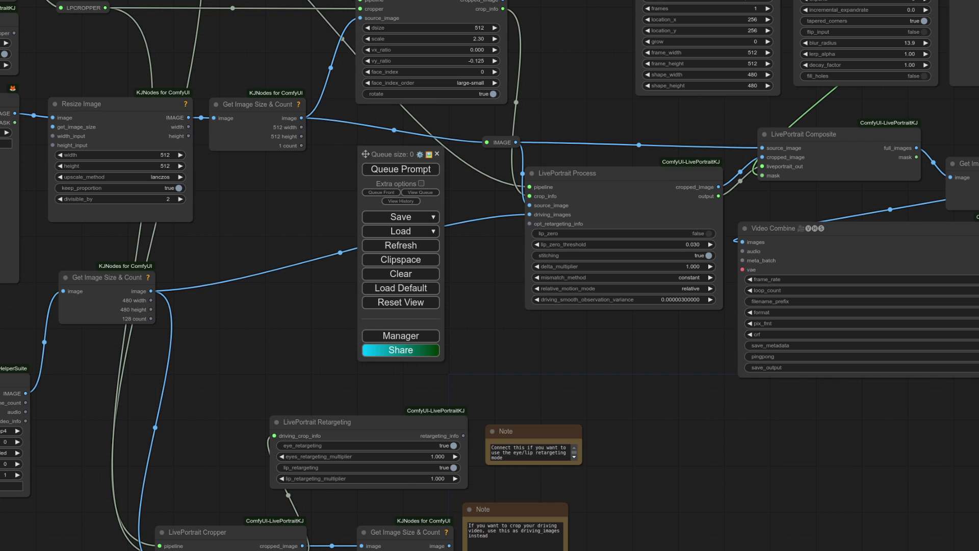
- Bring up the ComfyUI Manager menu from the side panel
left_click(417, 338)
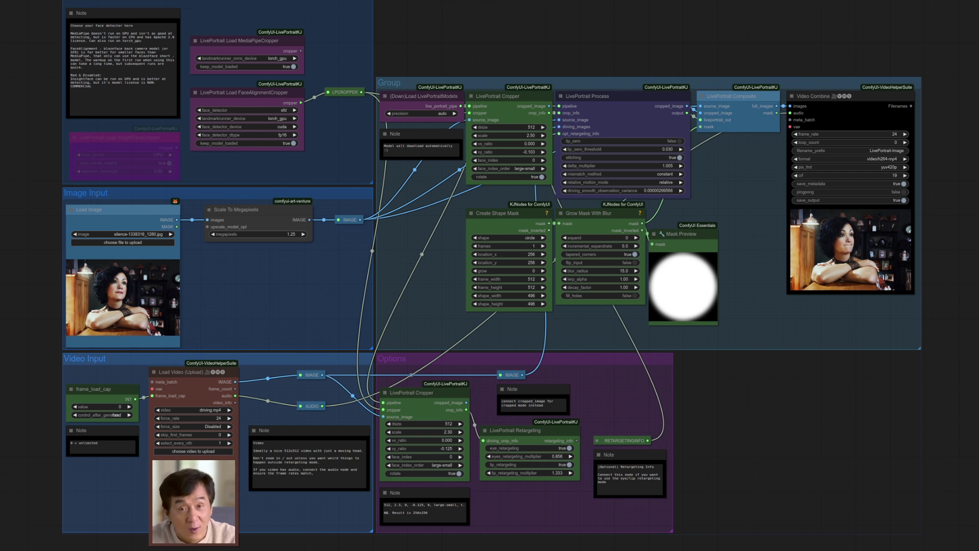
scroll(102, 76, "up", 8)
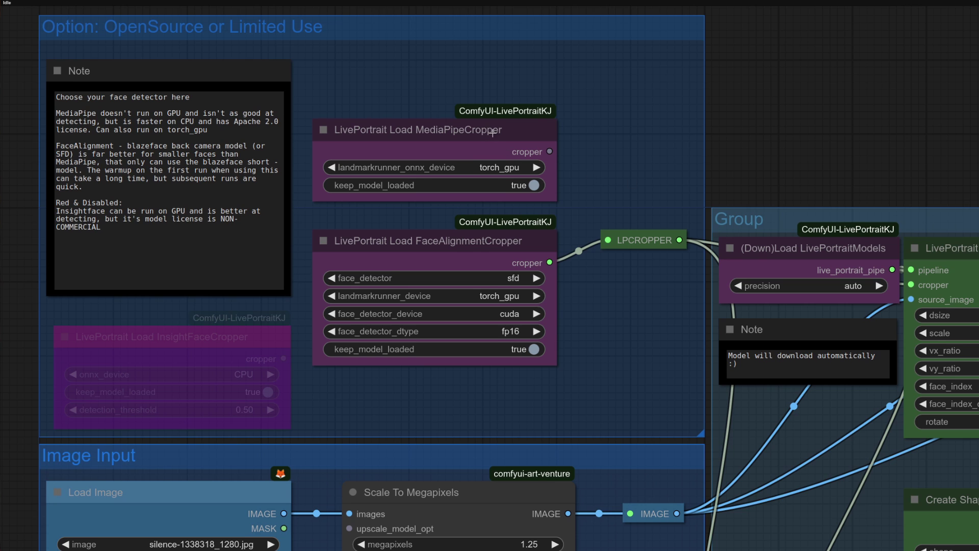
left_click_drag(547, 151, 607, 239)
left_click_drag(550, 262, 607, 240)
left_click(416, 276)
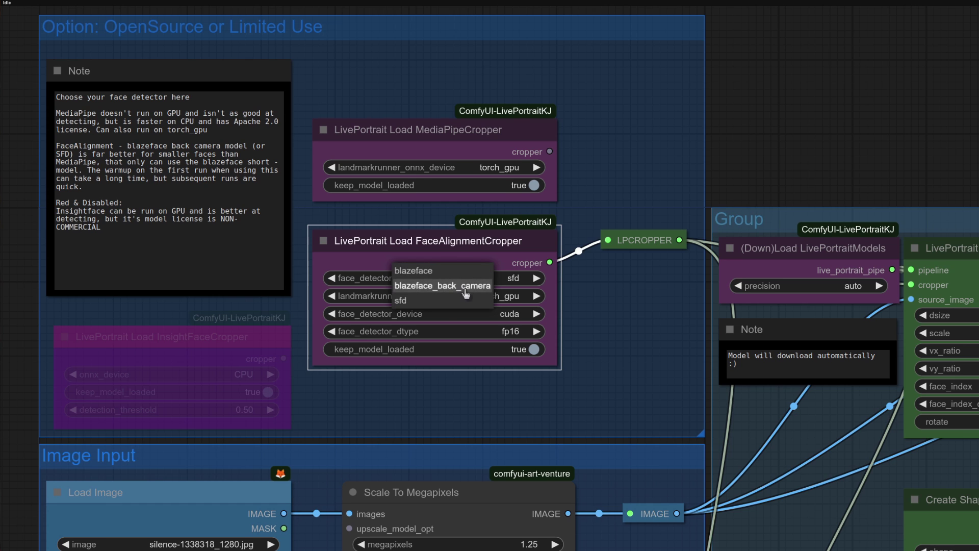
left_click(659, 320)
left_click(445, 332)
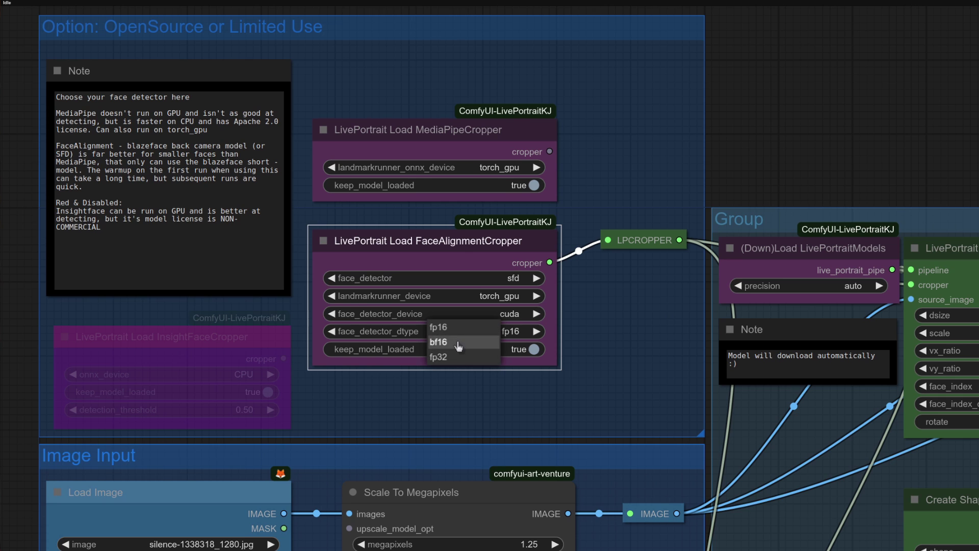
left_click(622, 349)
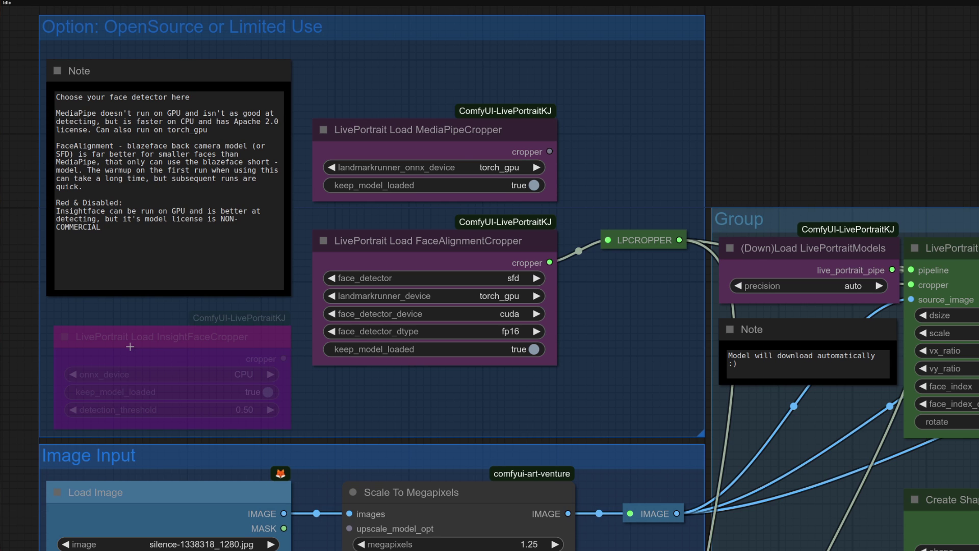
- Zoom the canvas to the Video Input group's Load Video node and its frame_load_cap
scroll(130, 347, "down", 8)
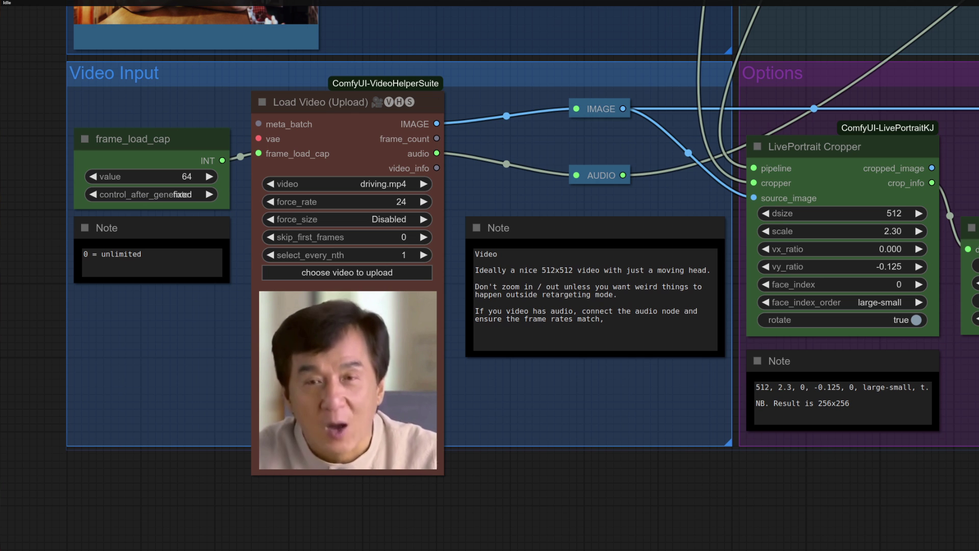
left_click_drag(714, 490, 250, 505)
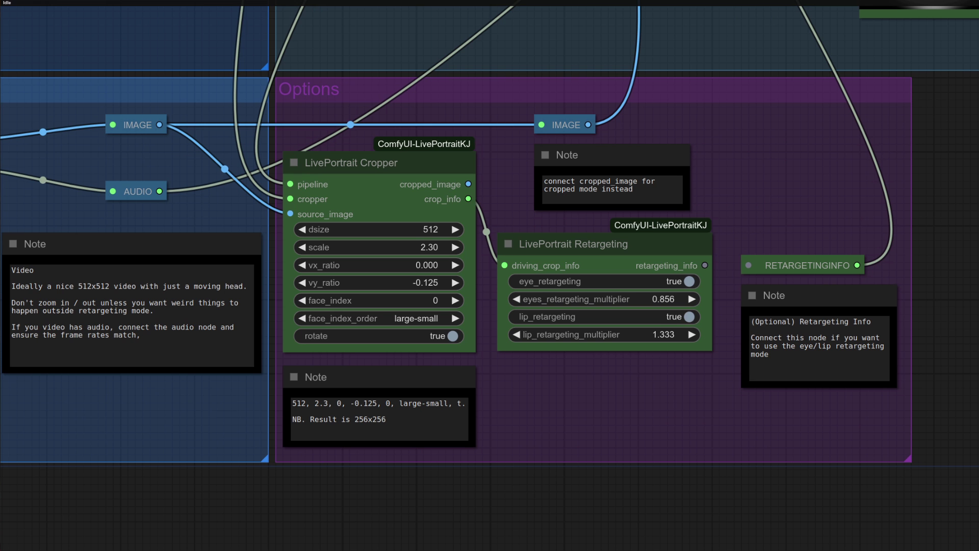
left_click_drag(468, 184, 542, 125)
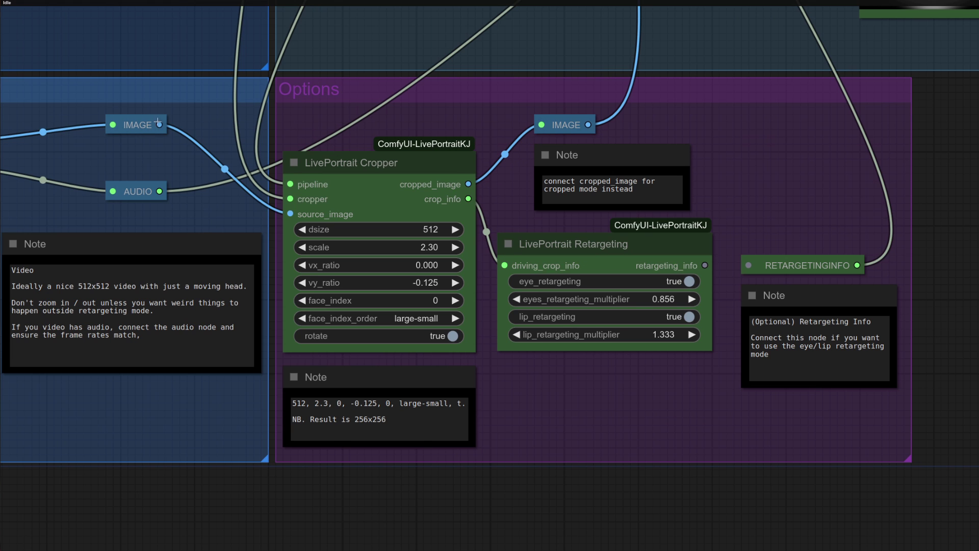
left_click_drag(158, 124, 541, 124)
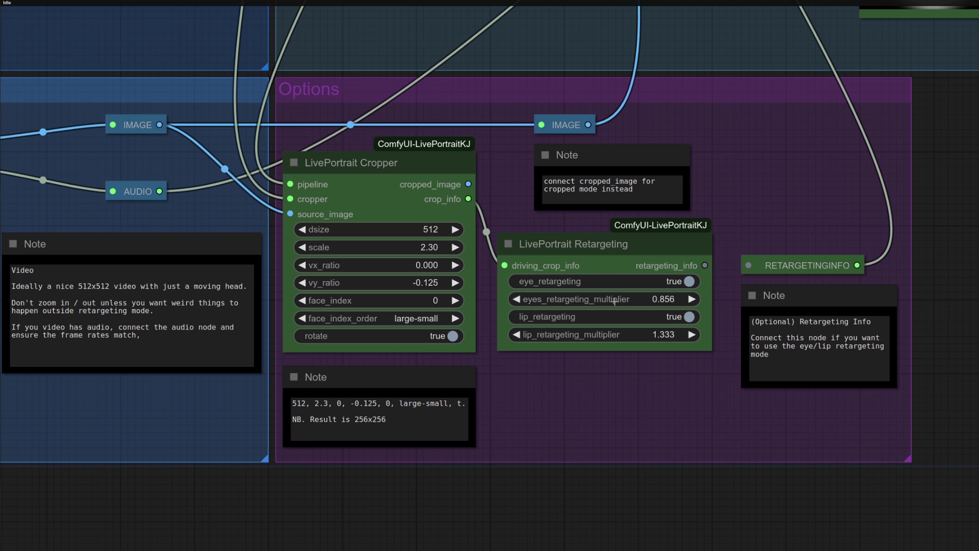
left_click_drag(706, 265, 737, 236)
left_click_drag(765, 388, 537, 408)
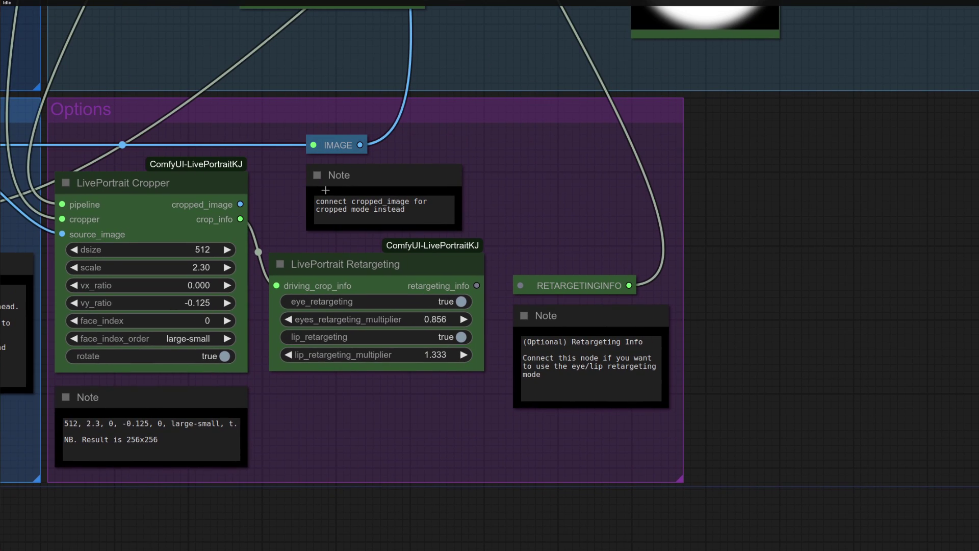
- Add a Preview Image on the IMAGE reroute, then feed it the Cropper's cropped_image faces
left_click_drag(361, 144, 788, 137)
left_click(817, 206)
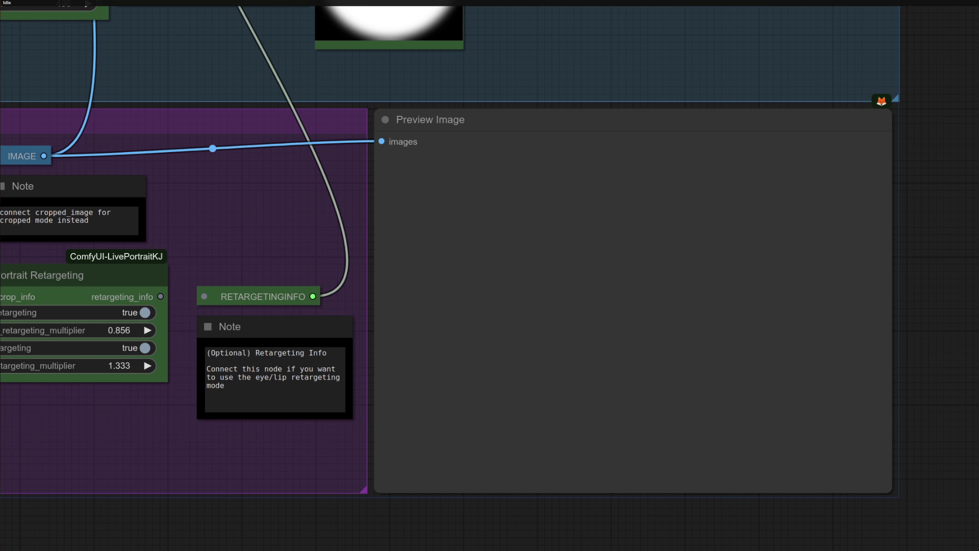
scroll(951, 399, "down", 5)
left_click_drag(338, 32, 545, 142)
scroll(490, 275, "down", 3)
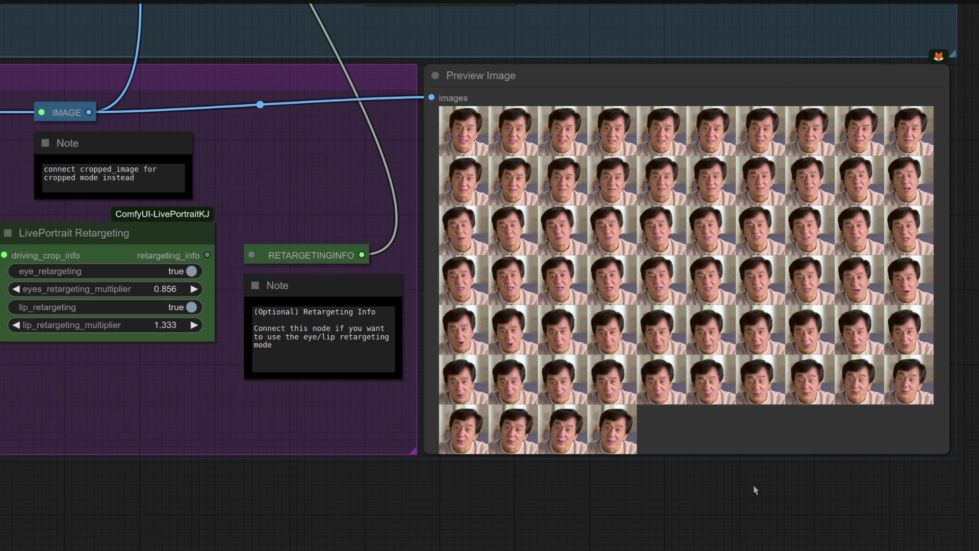
scroll(755, 490, "down", 4)
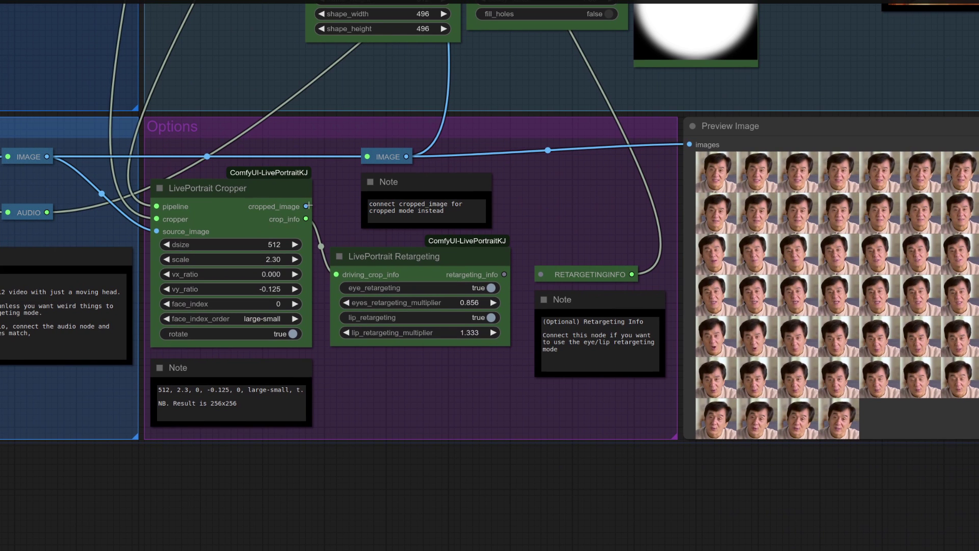
left_click_drag(307, 206, 368, 156)
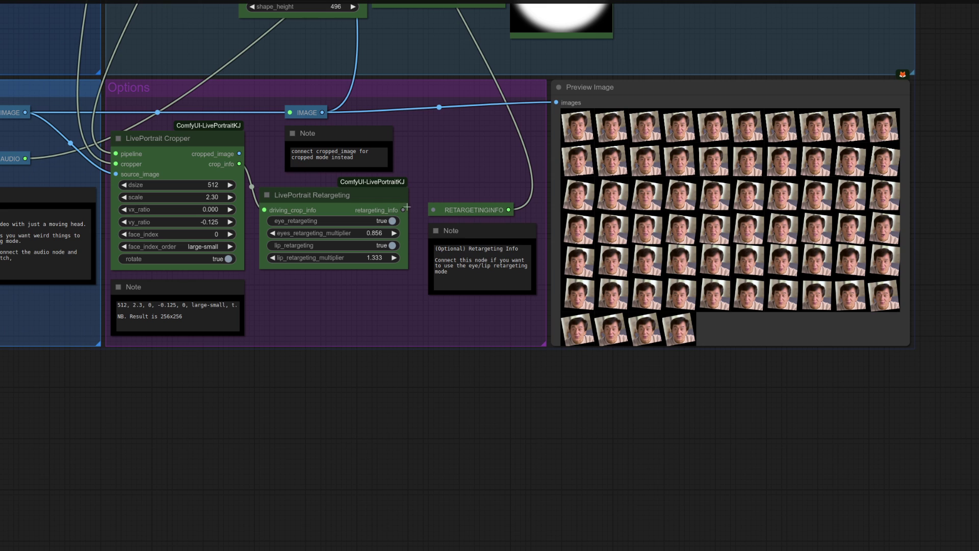
- Link retargeting_info to the RETARGETINGINFO reroute and set eye_retargeting to false
left_click_drag(402, 209, 432, 209)
left_click(375, 221)
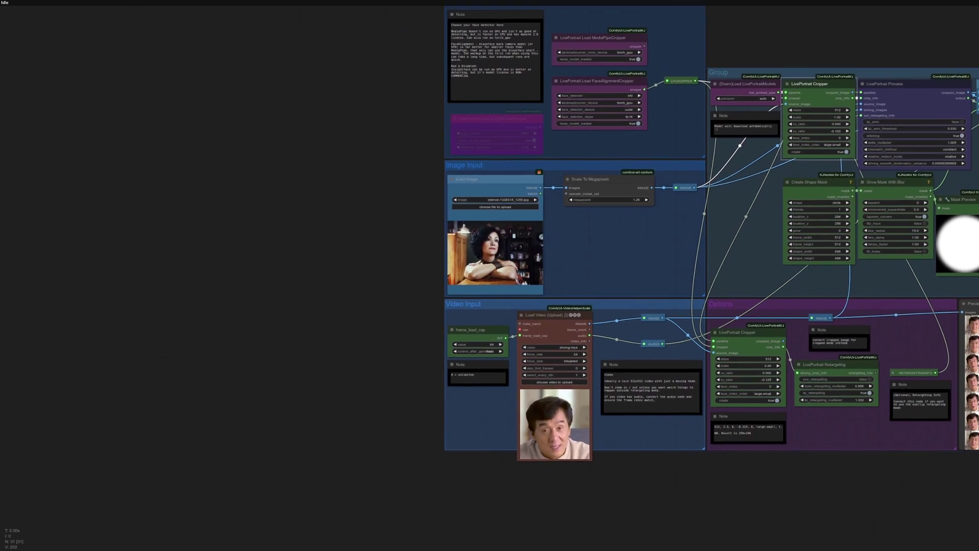
- Add a Load Video (Upload) node and link its IMAGE output to Scale To Megapixels
scroll(406, 192, "up", 5)
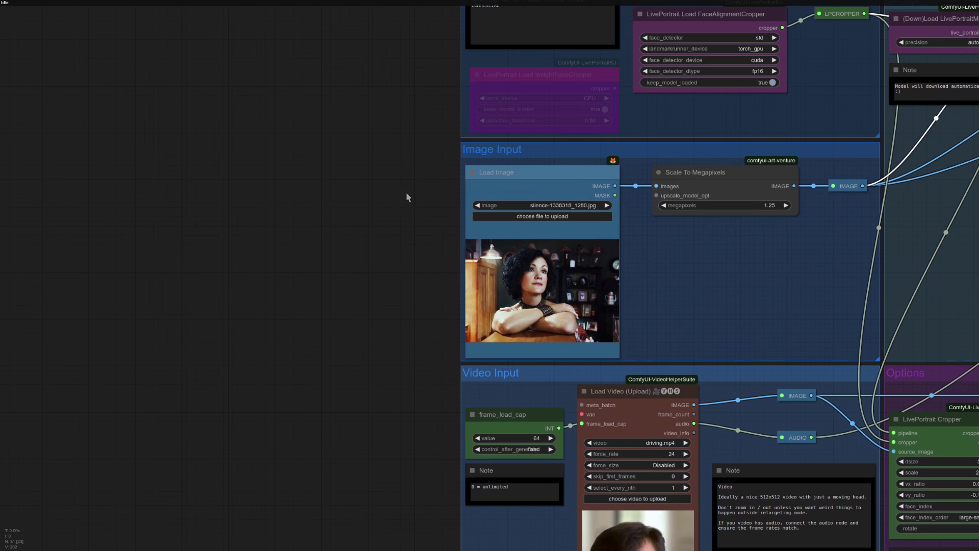
double_click(298, 192)
type("Load vide")
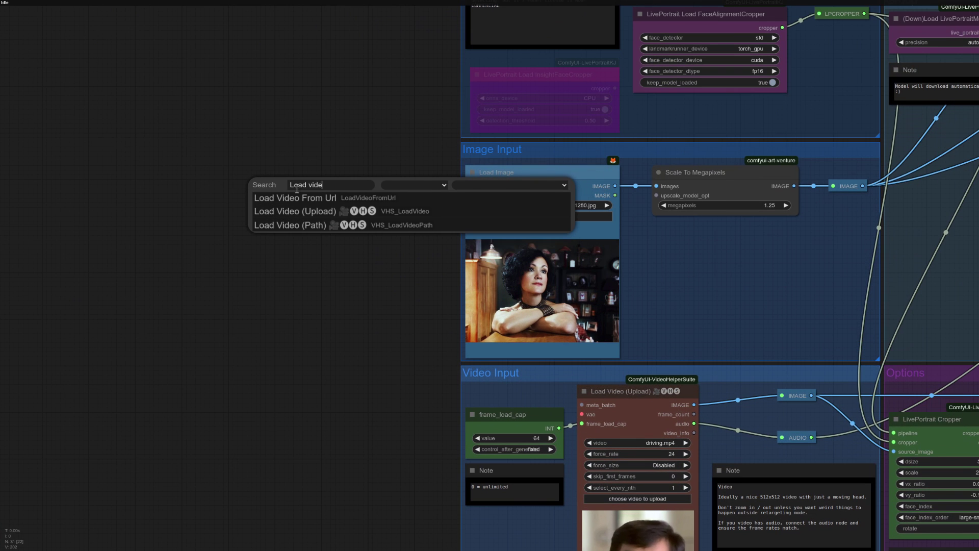
key("Down")
key("Return")
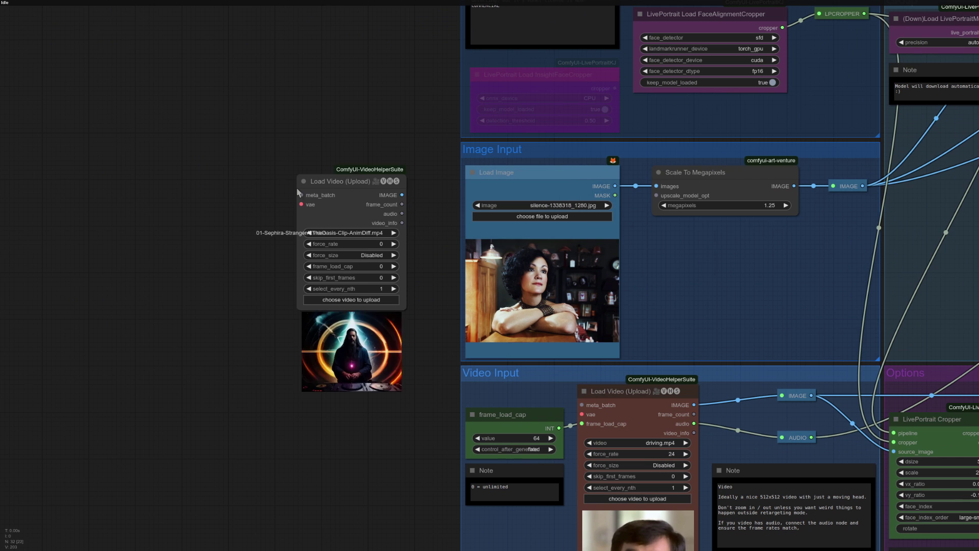
left_click_drag(404, 195, 833, 186)
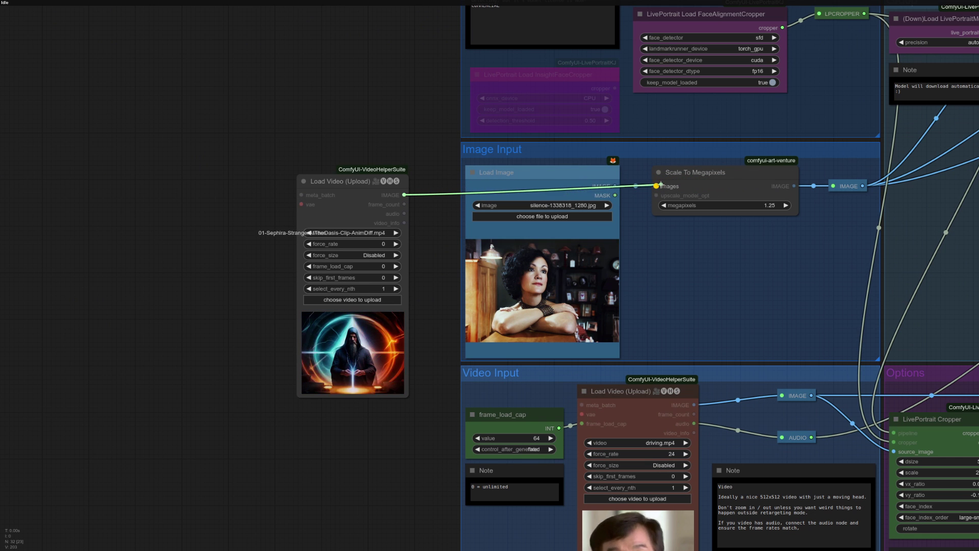
- Delete the old Load Image node and move the video loader into the Image Input group
left_click(544, 176)
key("Delete")
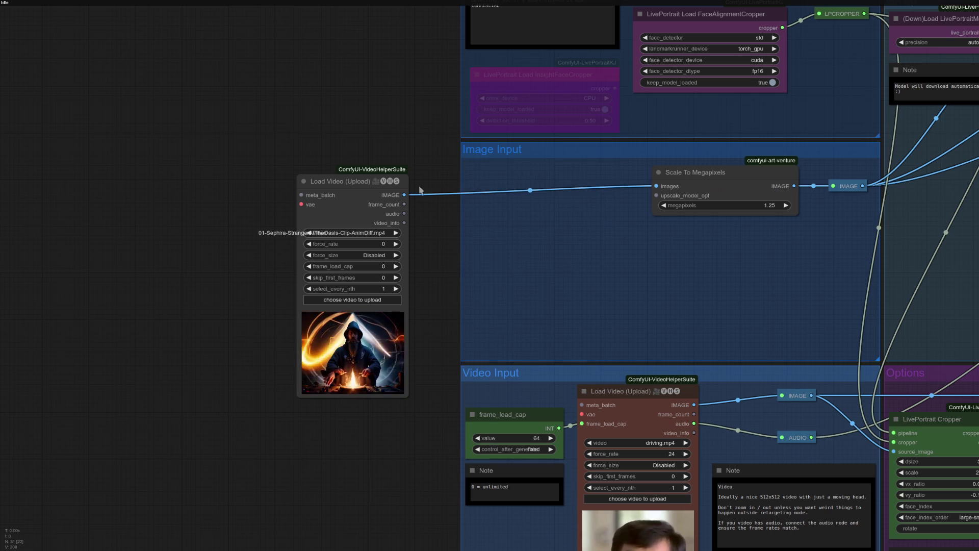
left_click_drag(352, 181, 537, 164)
scroll(321, 209, "down", 3)
left_click_drag(321, 209, 10, 232)
scroll(755, 185, "up", 6)
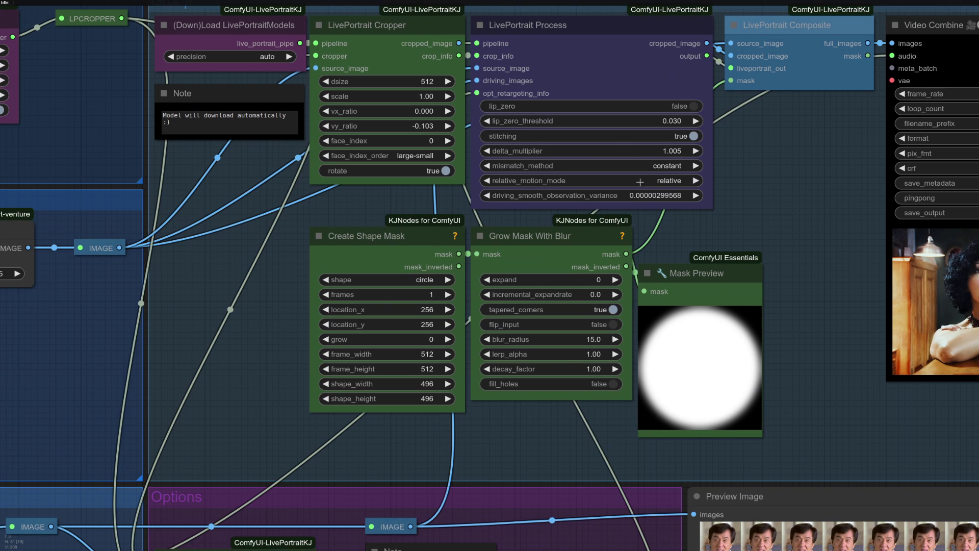
- Try single_frame for relative_motion_mode, then settle on source_video_smoothed
left_click(631, 178)
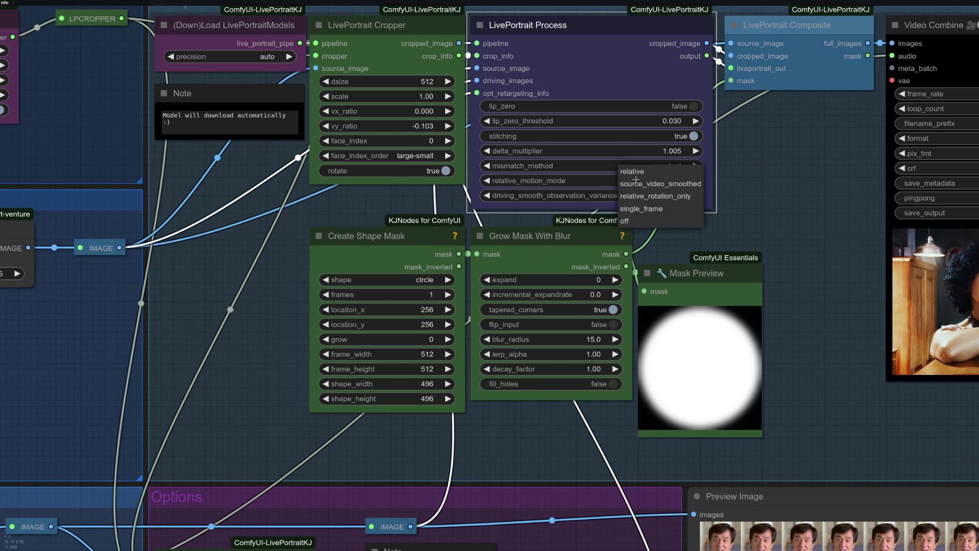
left_click(697, 188)
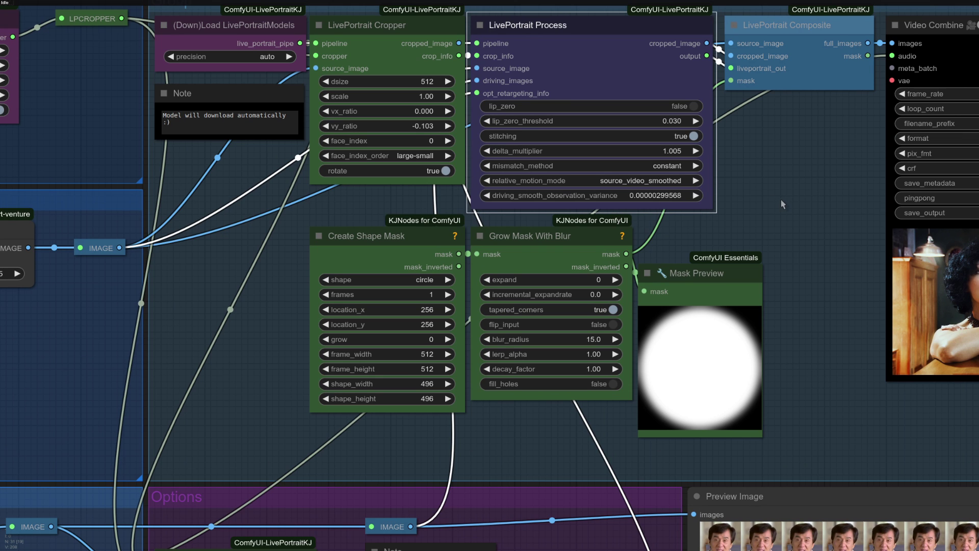
left_click(645, 180)
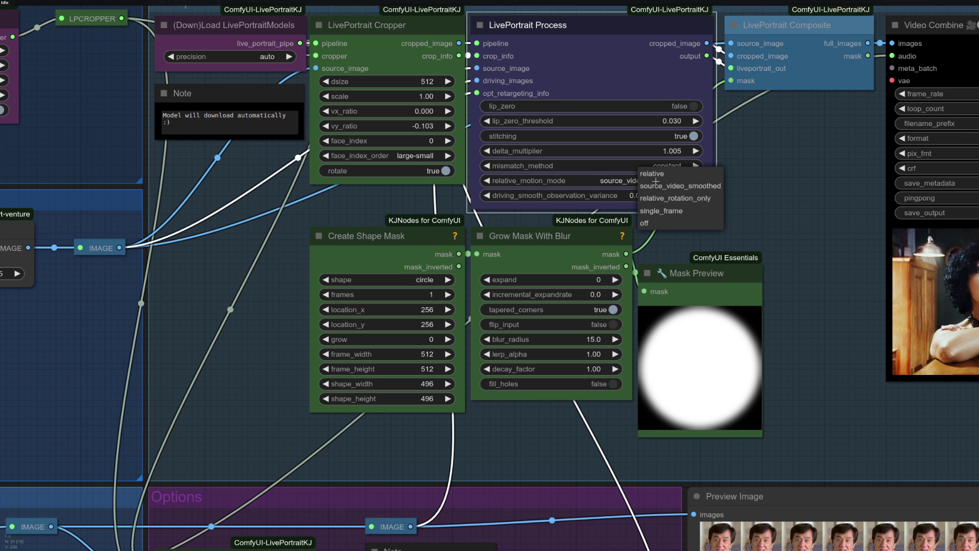
left_click(682, 216)
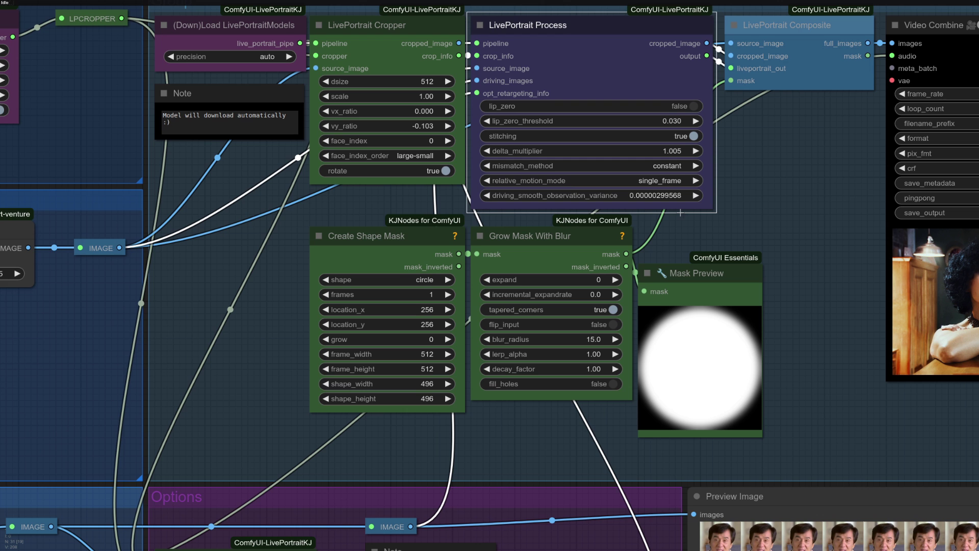
left_click(649, 183)
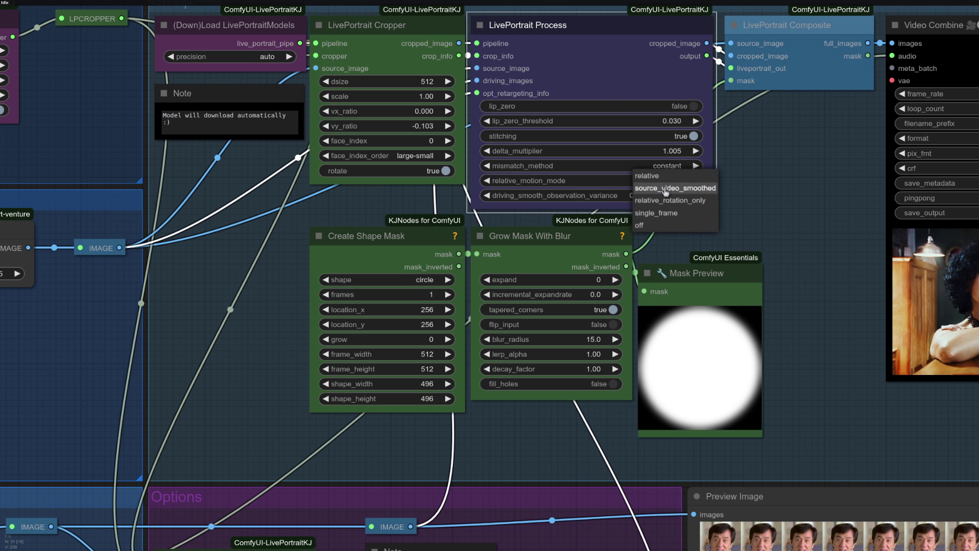
left_click(665, 188)
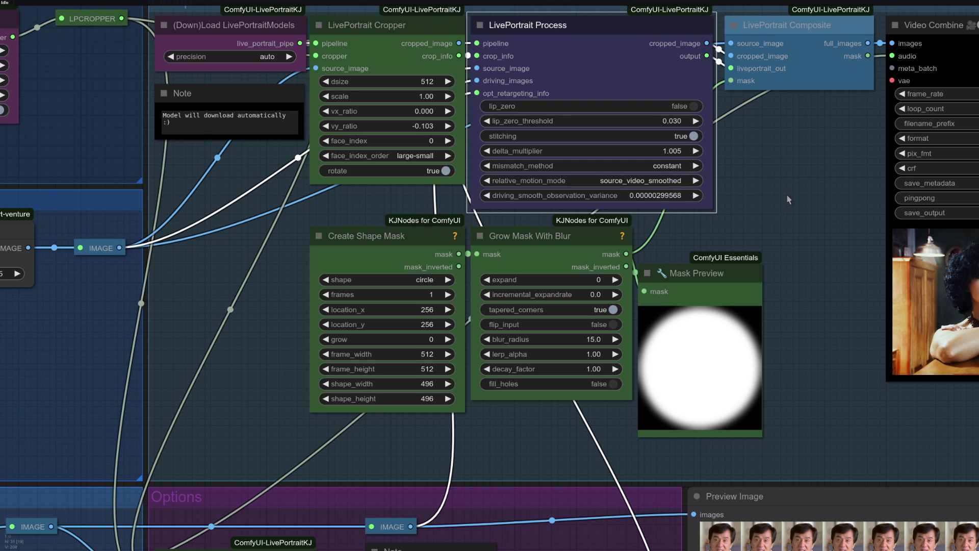
scroll(786, 194, "down", 9)
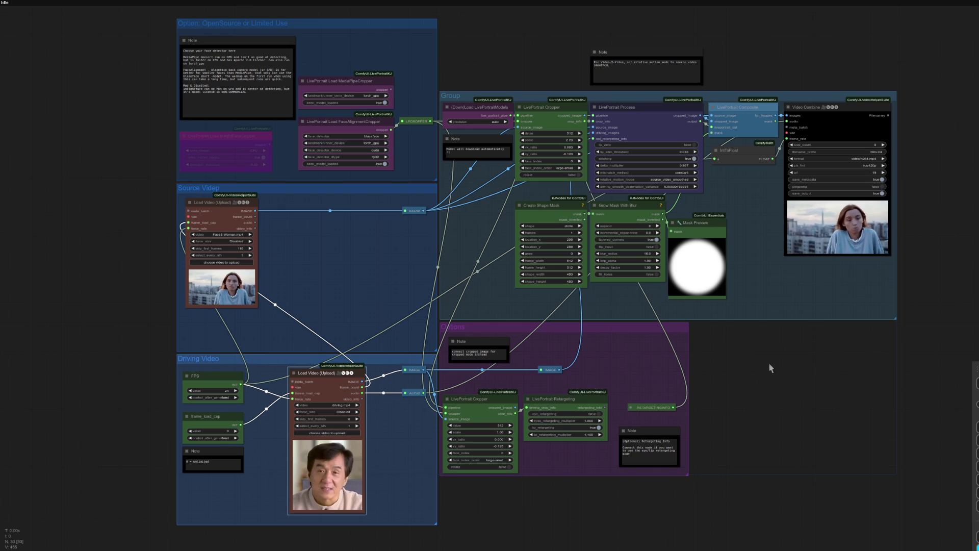
- Pan and zoom to the Source Video and Driving Video groups of the video-to-video workflow
left_click_drag(769, 367, 969, 271)
scroll(475, 207, "up", 4)
left_click_drag(493, 218, 654, 164)
scroll(663, 136, "up", 2)
scroll(638, 142, "down", 2)
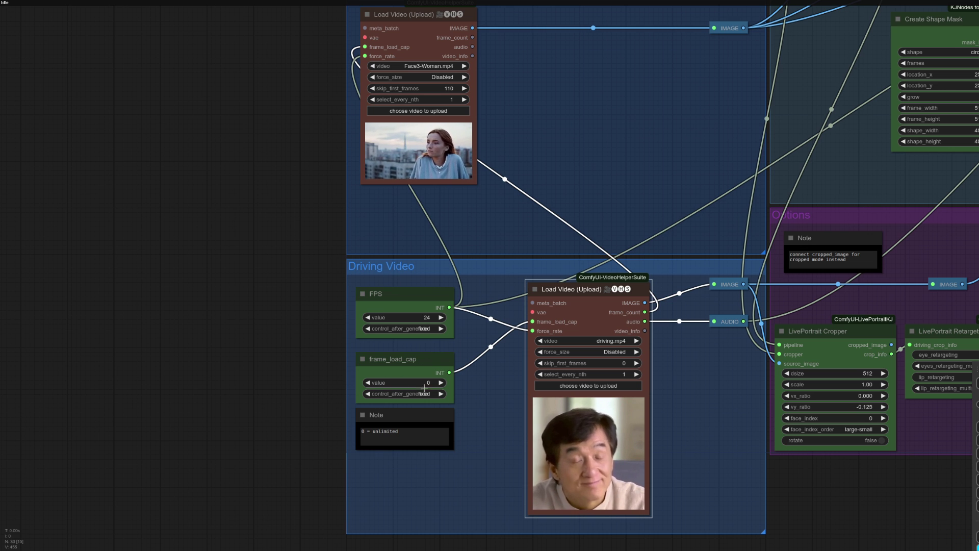
left_click(511, 350)
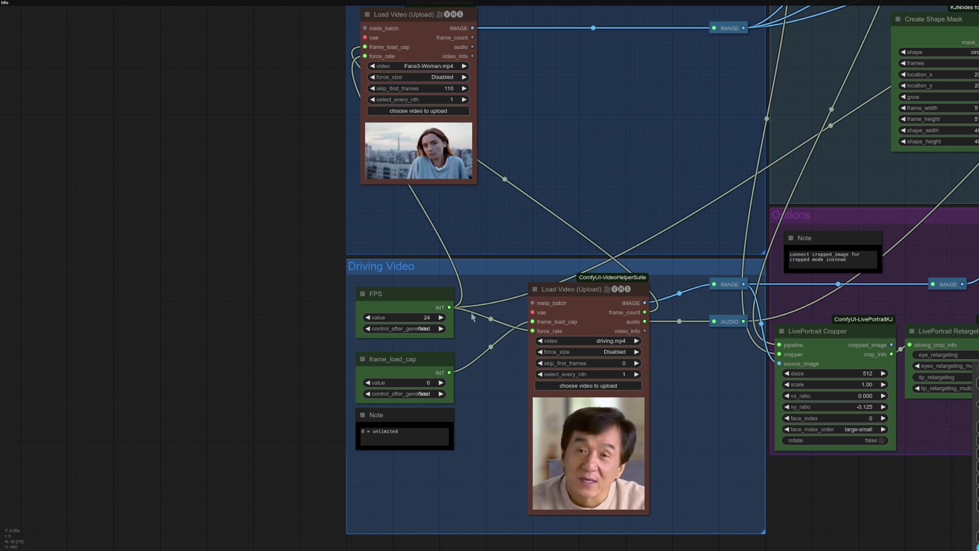
left_click_drag(918, 493, 475, 466)
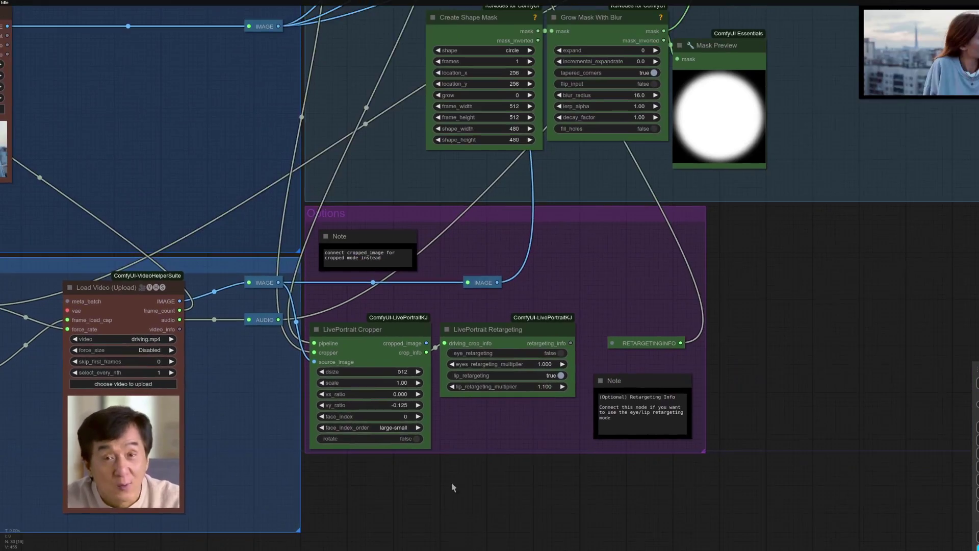
scroll(898, 300, "down", 2)
scroll(775, 222, "up", 5)
scroll(775, 223, "up", 1)
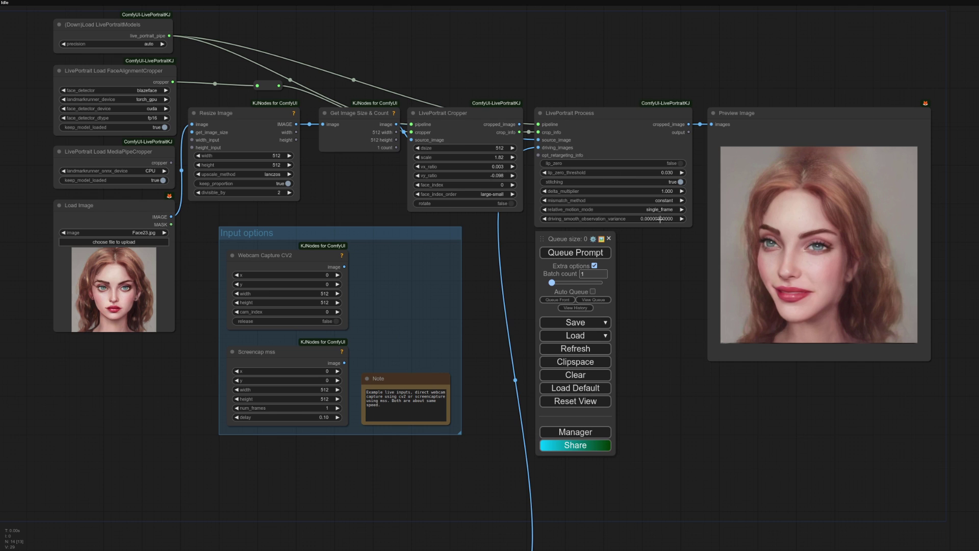
- Queue the live workflow once, run it again with Auto Queue on, then disable Auto Queue
left_click(585, 257)
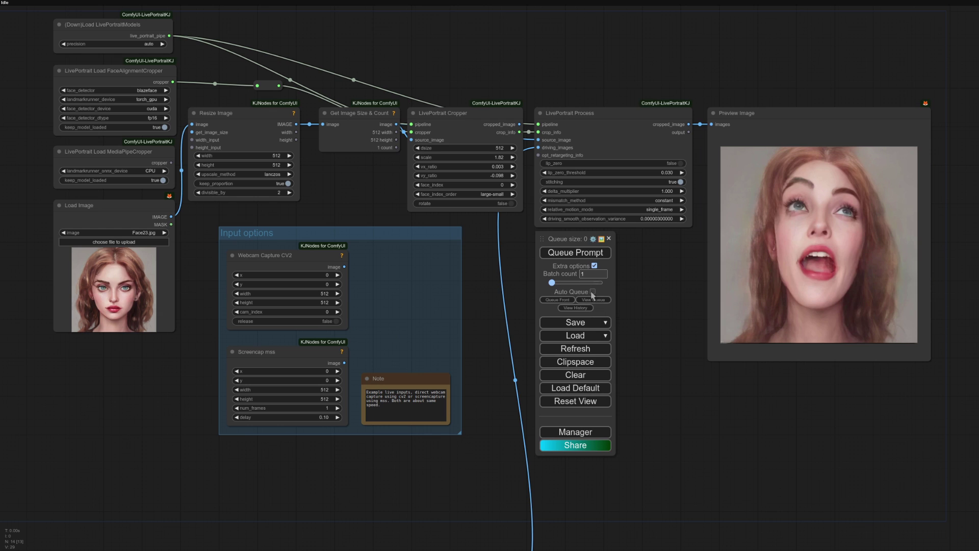
left_click(593, 292)
left_click(571, 255)
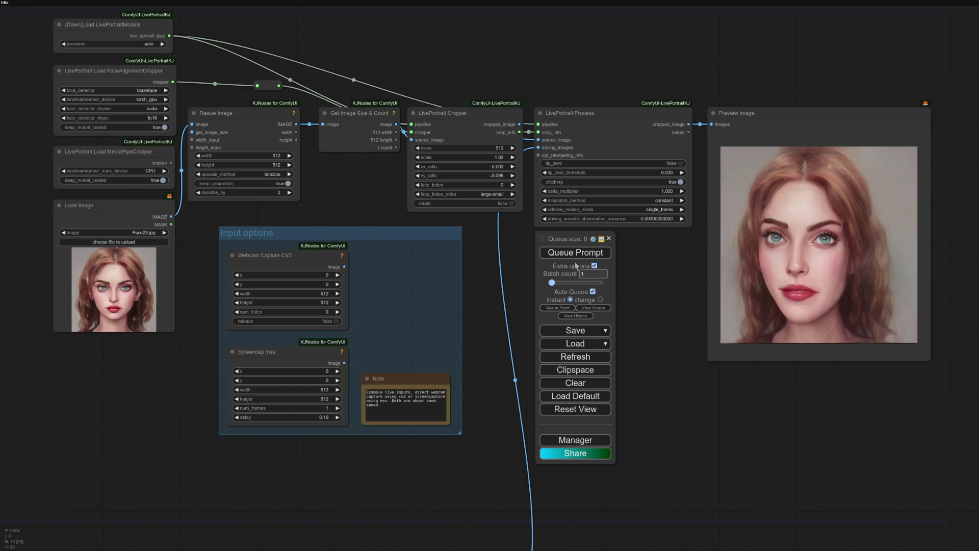
left_click(592, 292)
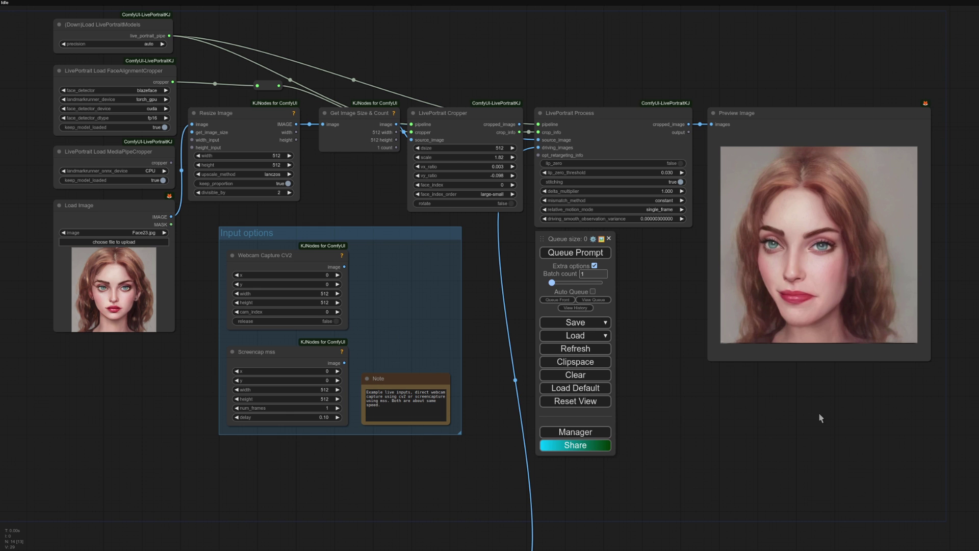